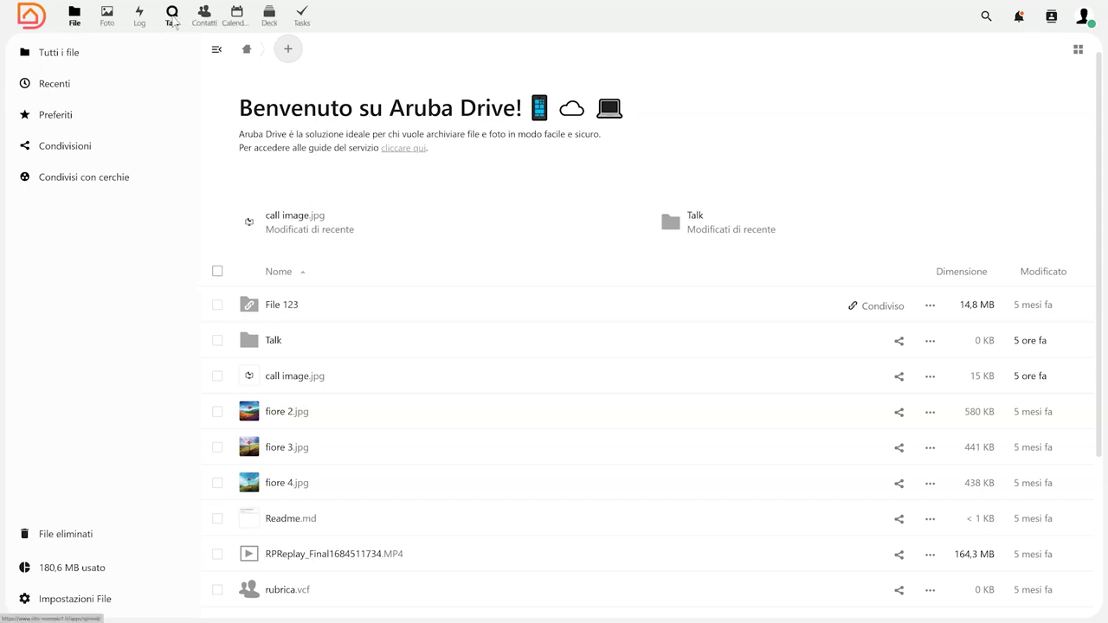
# Start a new group conversation in Talk named "Colleghi" with the description "Gruppo di lavoro A"
pyautogui.click(172, 17)
pyautogui.click(180, 54)
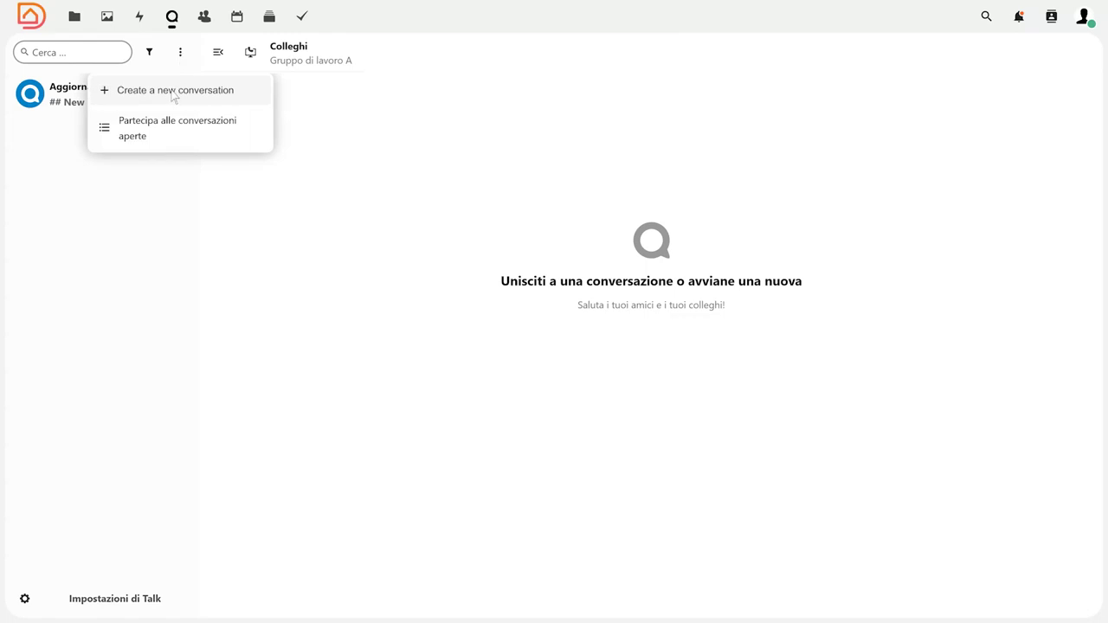
pyautogui.click(173, 95)
pyautogui.write('Colleghi')
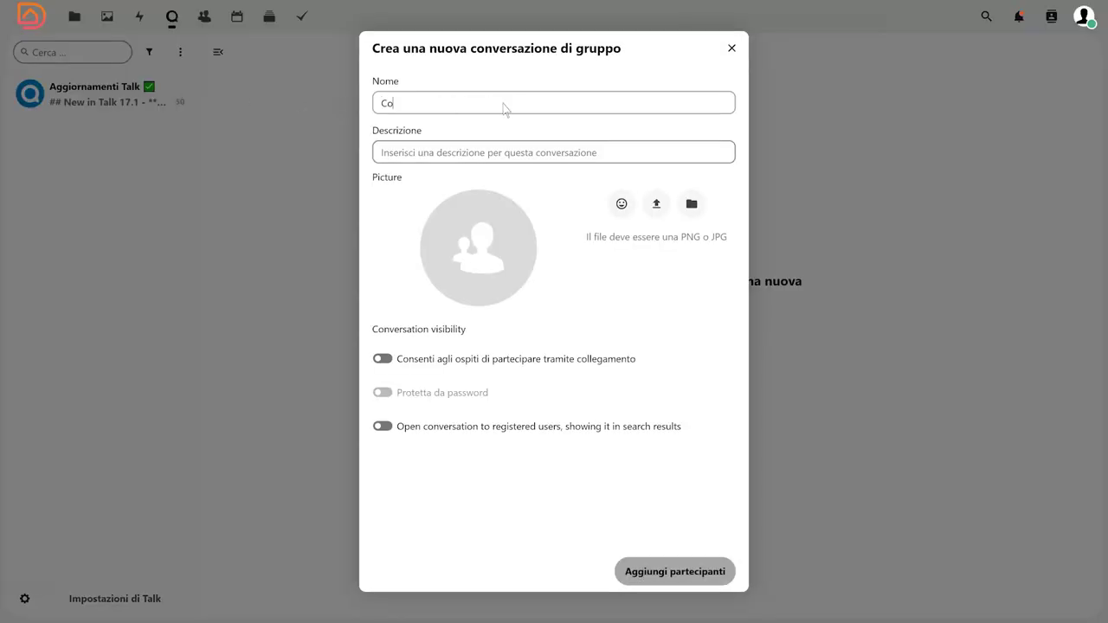
pyautogui.click(507, 155)
pyautogui.write('Gruppo di lavoro A')
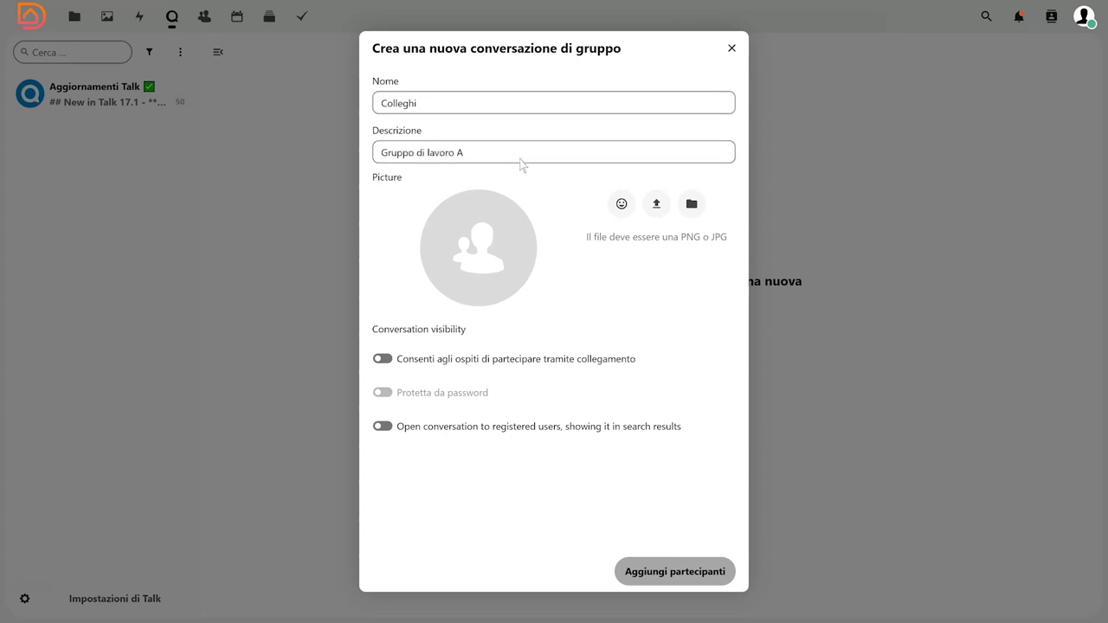
# Set call image.jpg from the Drive files as the conversation's picture
pyautogui.click(622, 204)
pyautogui.click(621, 204)
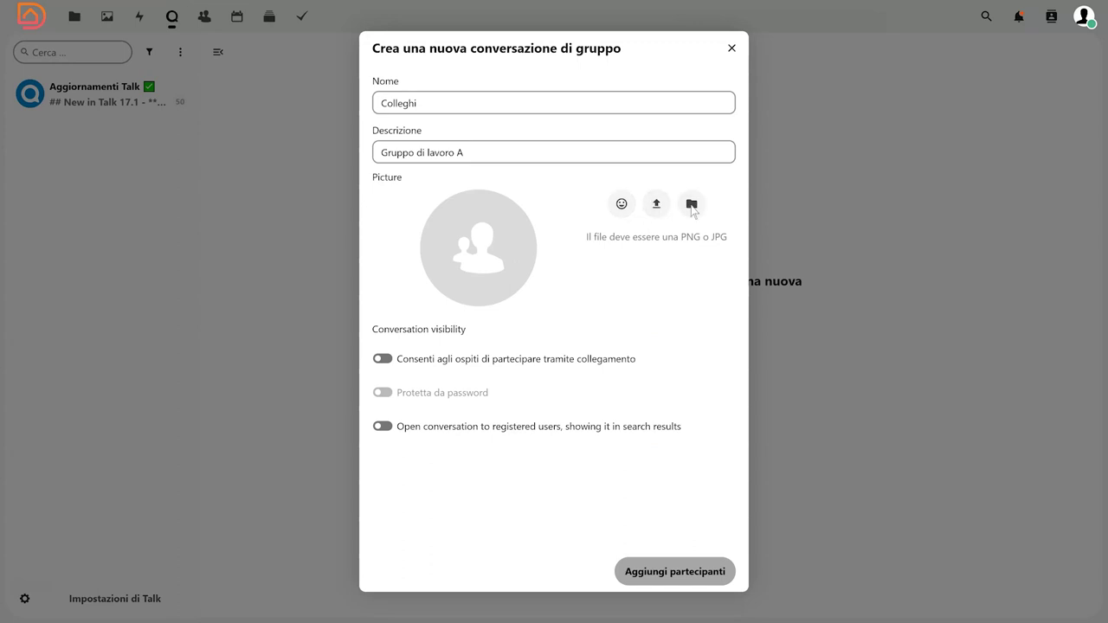
pyautogui.click(691, 205)
pyautogui.click(518, 270)
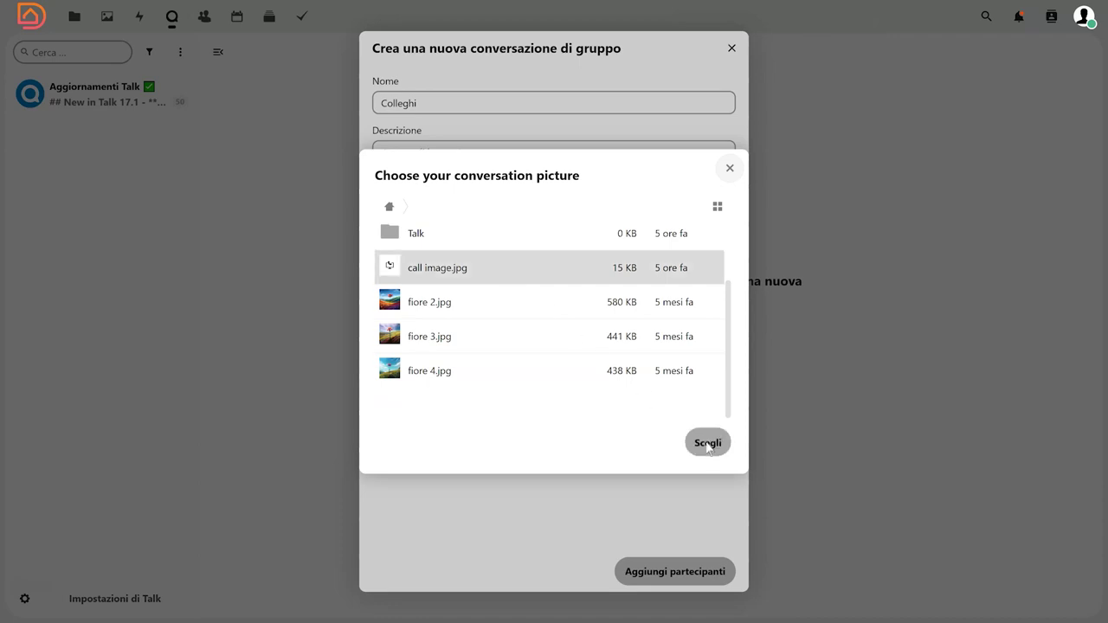
pyautogui.click(708, 442)
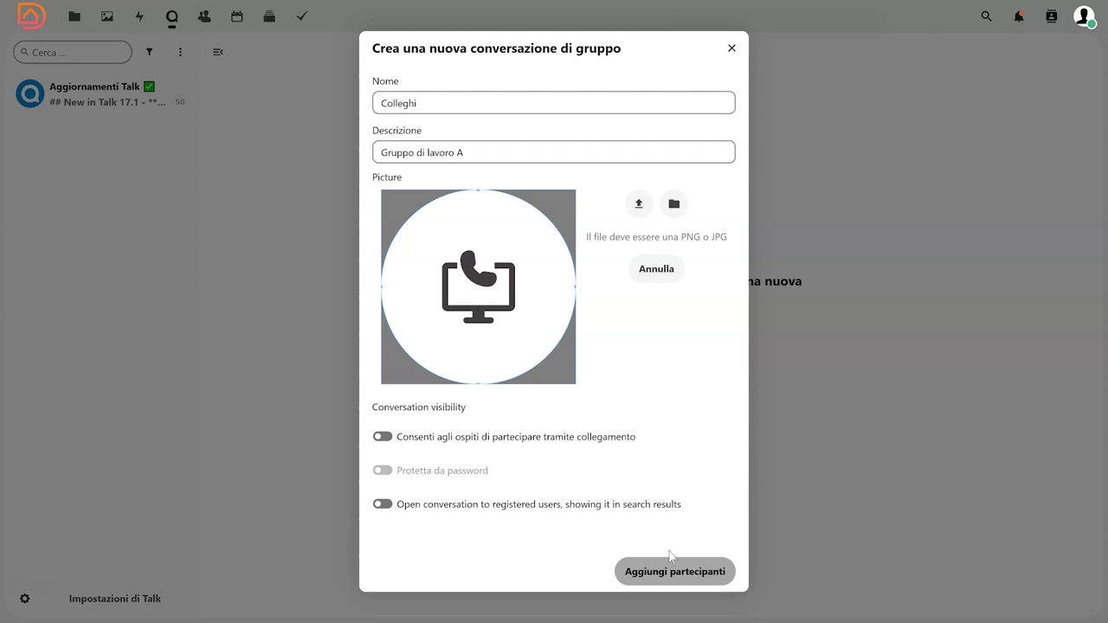
# Add the second listed user and the circle Colleghi Sede B as participants and create the conversation
pyautogui.click(676, 573)
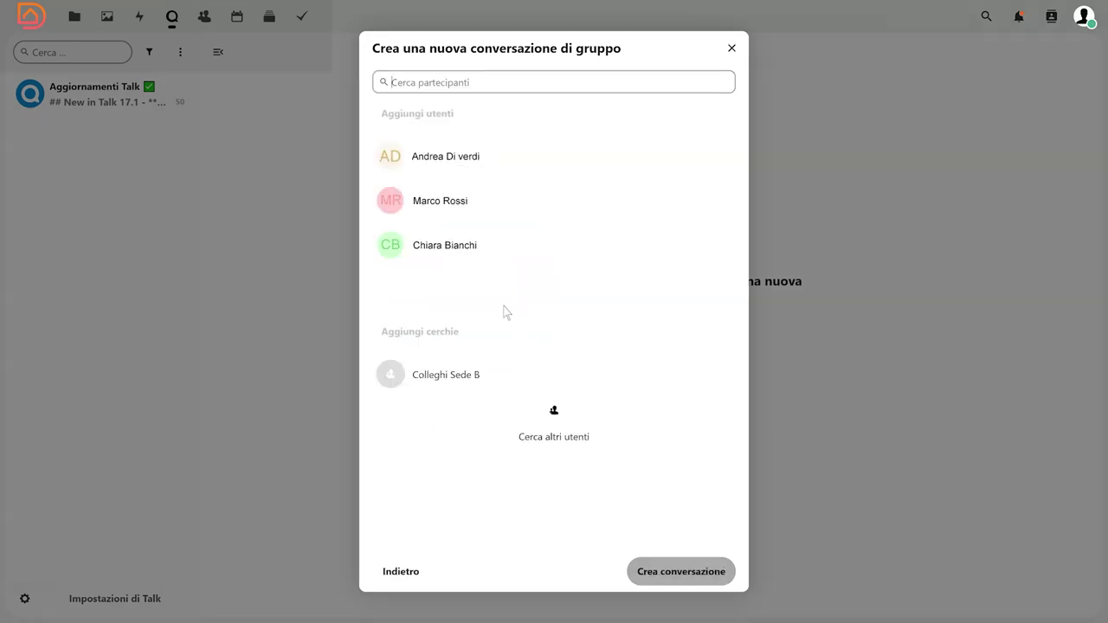
pyautogui.click(440, 213)
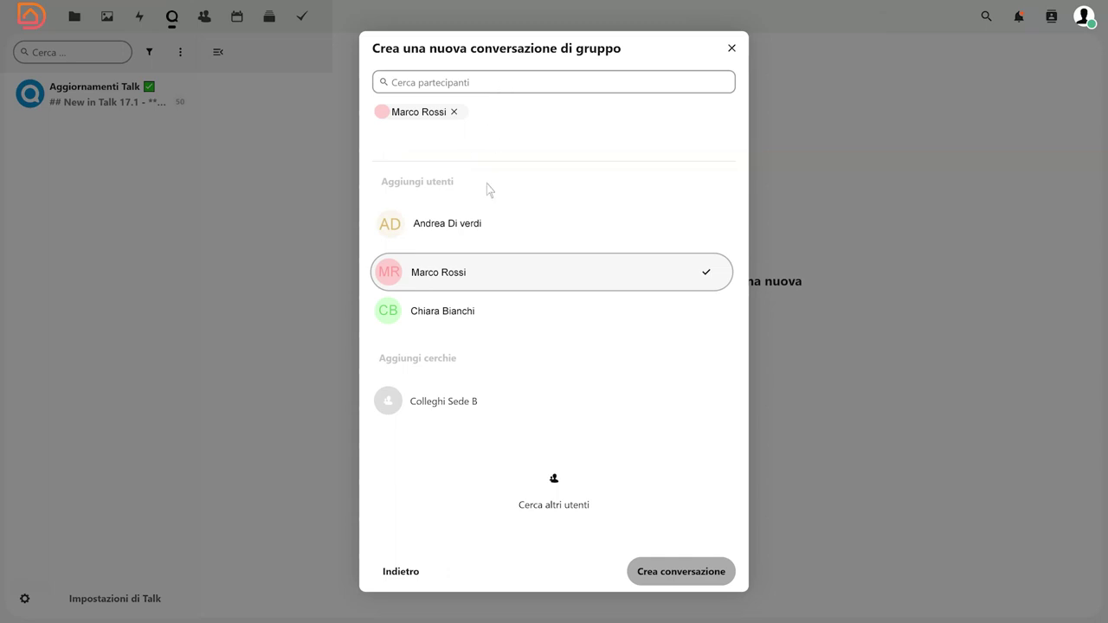
pyautogui.click(461, 403)
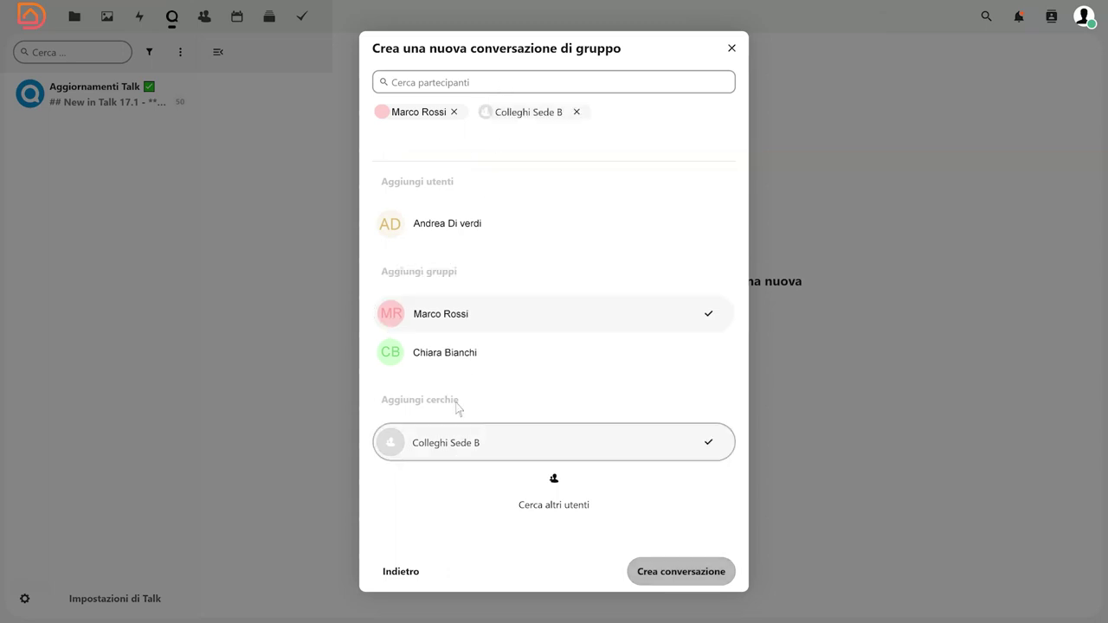
pyautogui.click(680, 573)
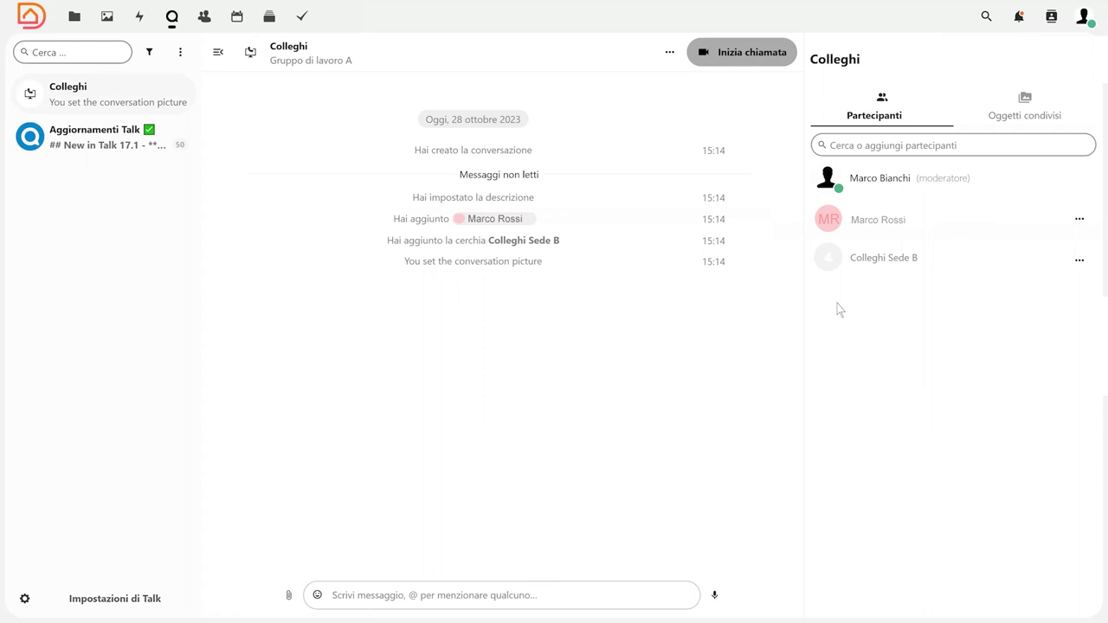
# Enable email notifications for conversation invitations and received calls in the personal notification settings
pyautogui.click(1085, 21)
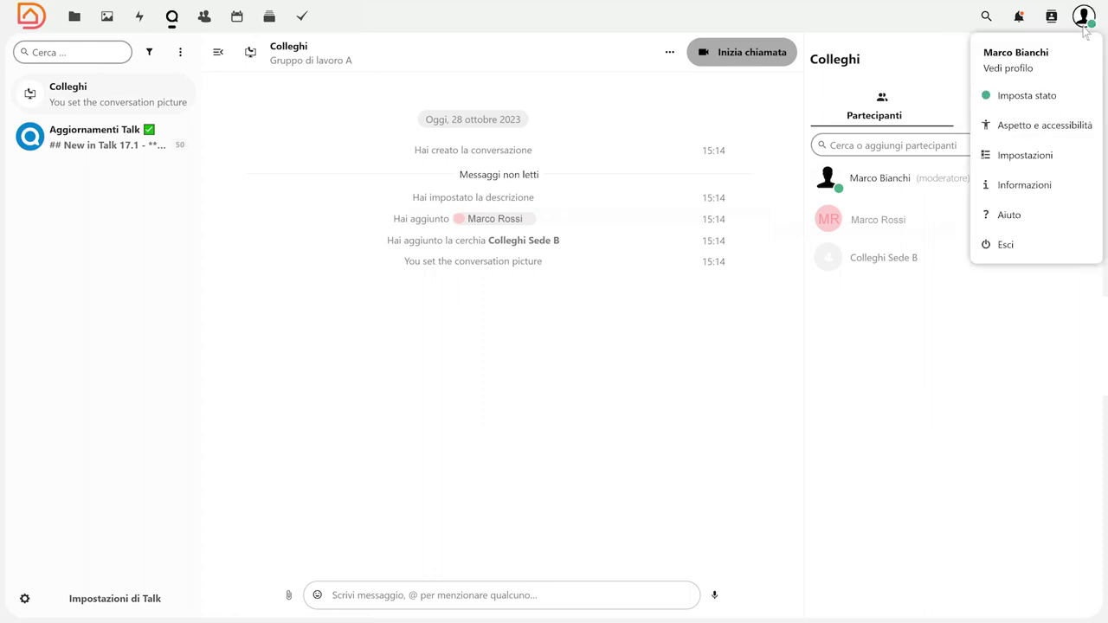
pyautogui.click(1030, 158)
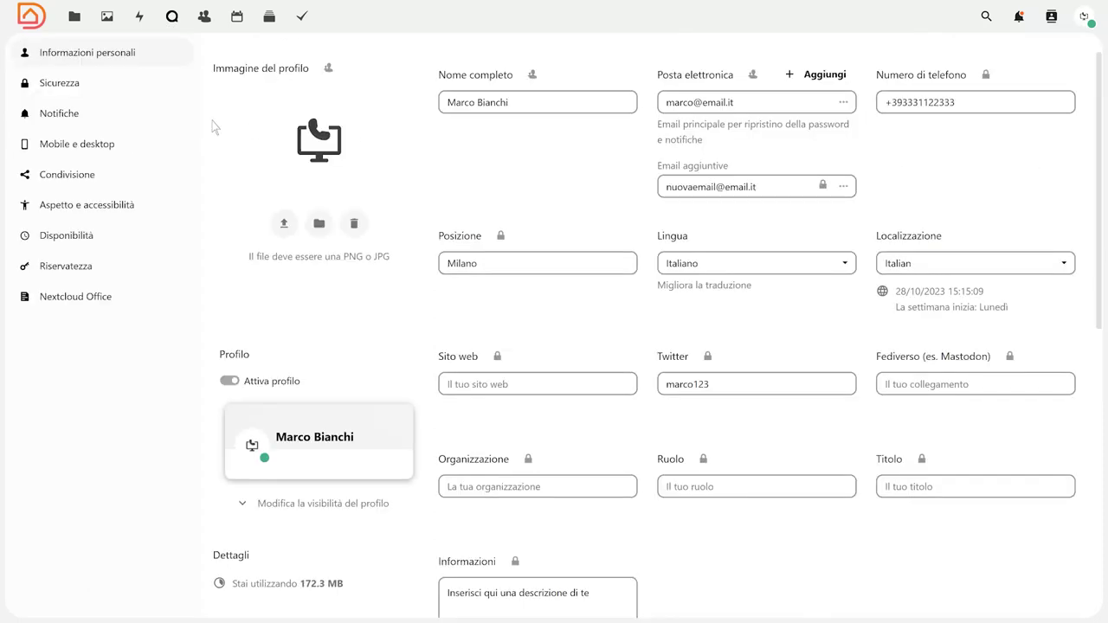
pyautogui.click(61, 115)
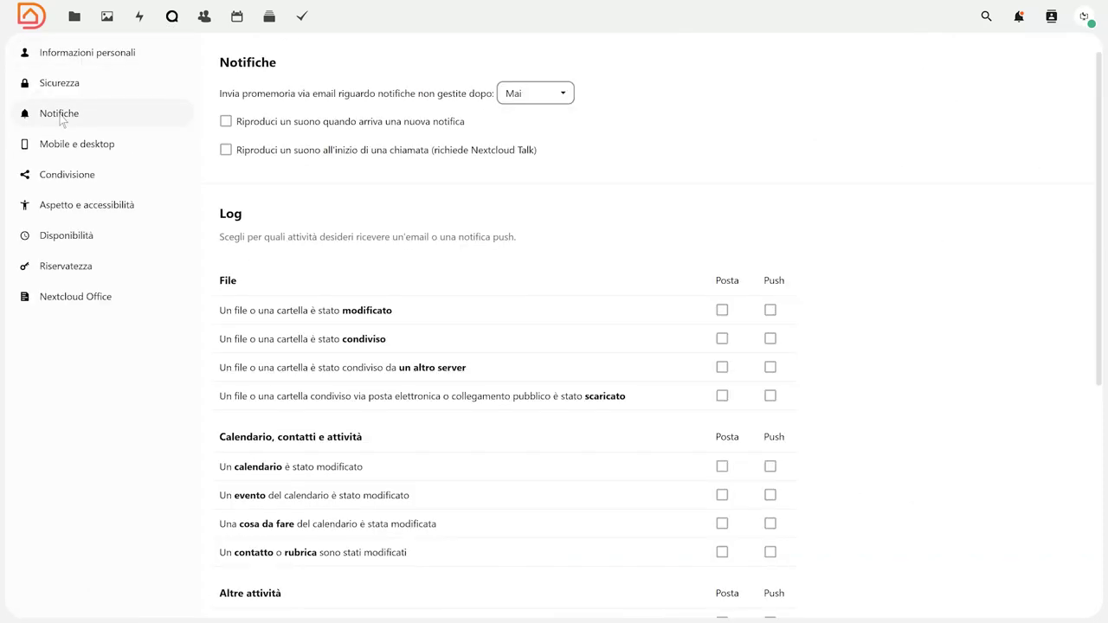
pyautogui.scroll(-4, 609, 358)
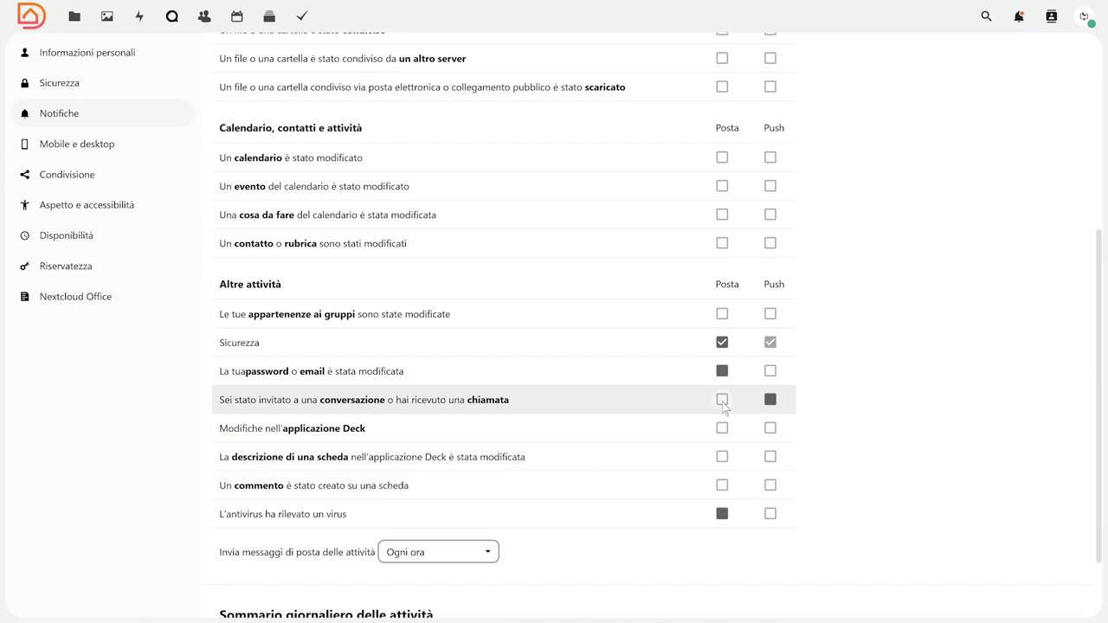
pyautogui.click(722, 401)
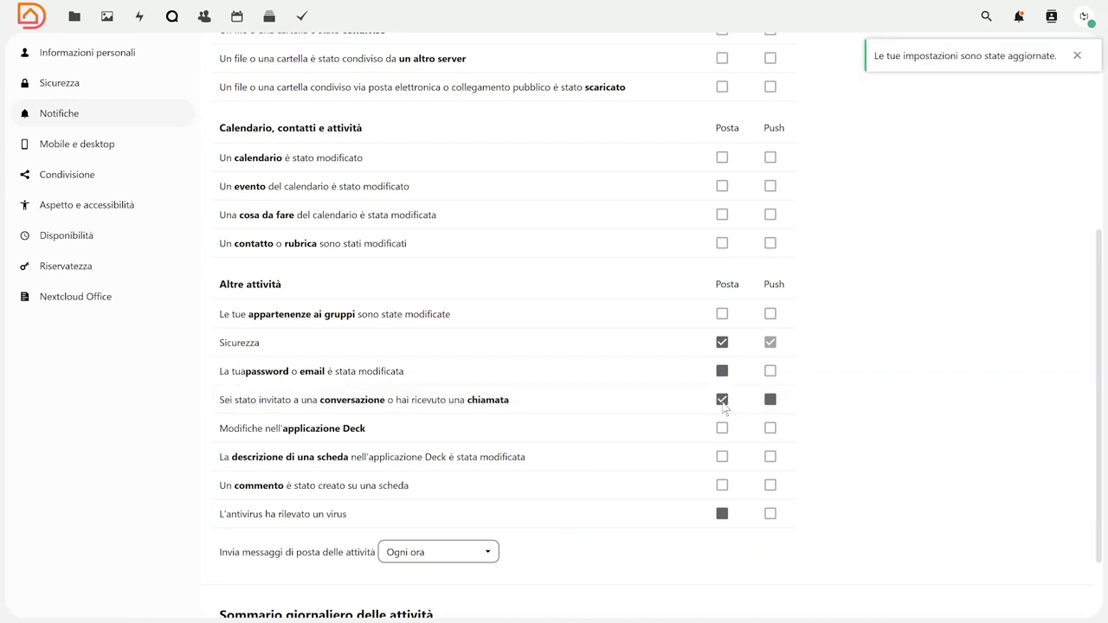
# Send the message "Ciao a tutti, benvenuti!" in the Colleghi conversation in Talk
pyautogui.click(172, 17)
pyautogui.click(479, 596)
pyautogui.write('Ciao a tutti, benvenuti!')
pyautogui.click(714, 596)
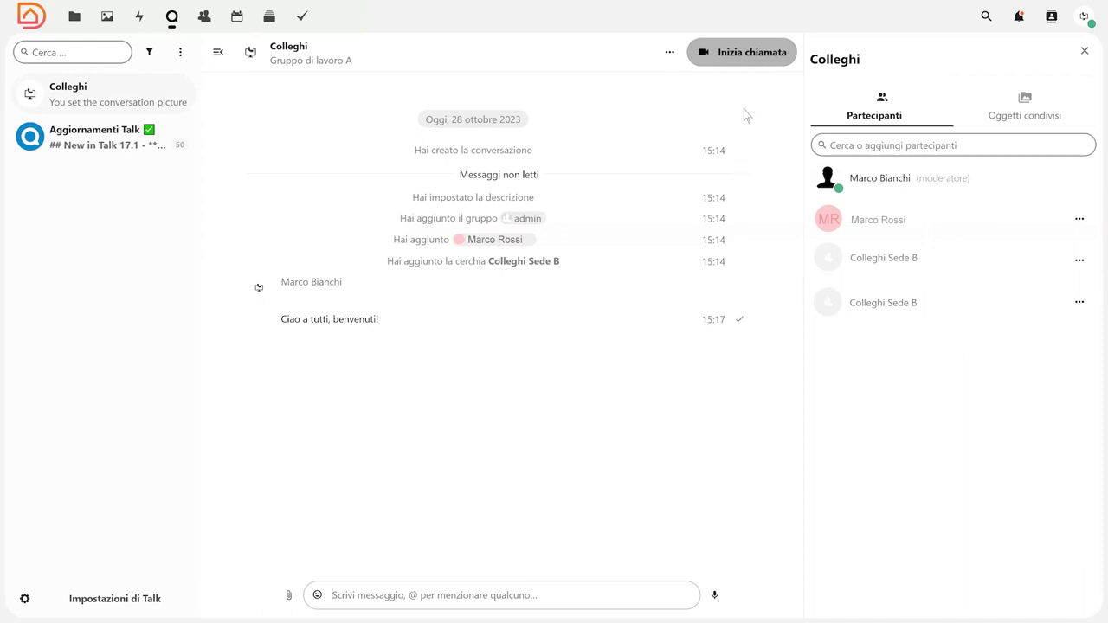
# Turn off the camera and allow microphone access in the call preview of the Colleghi conversation
pyautogui.click(748, 55)
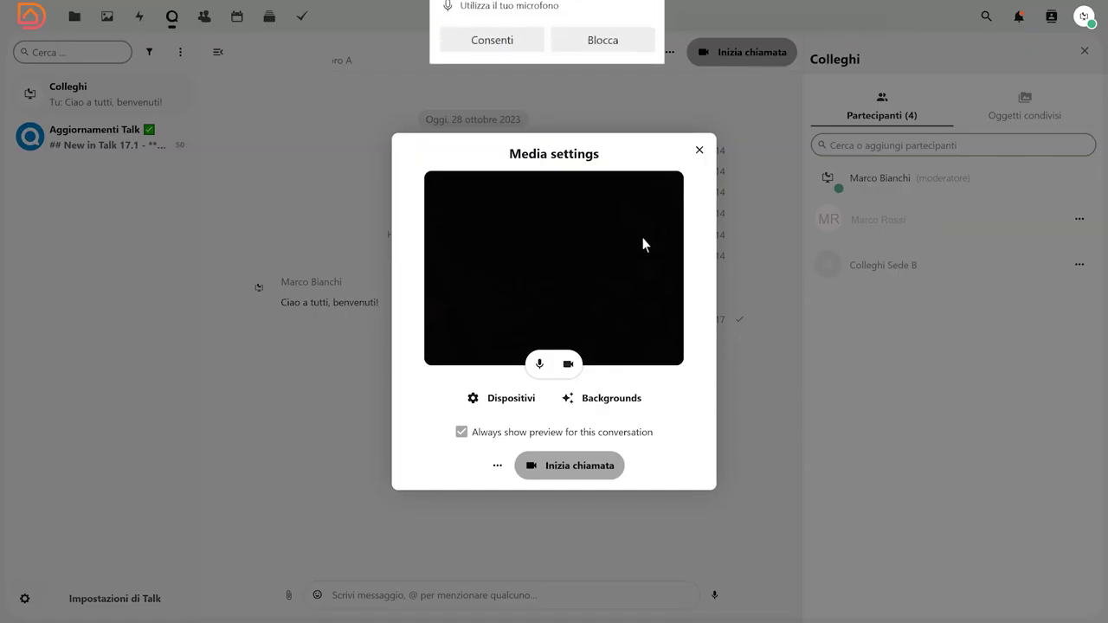
pyautogui.click(569, 367)
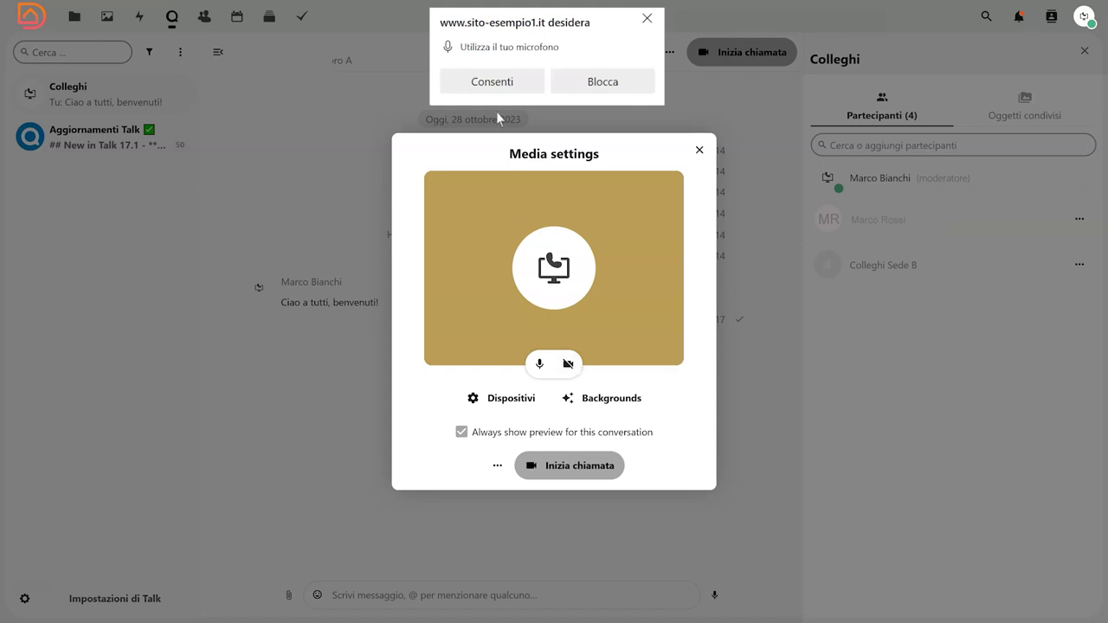
pyautogui.click(492, 84)
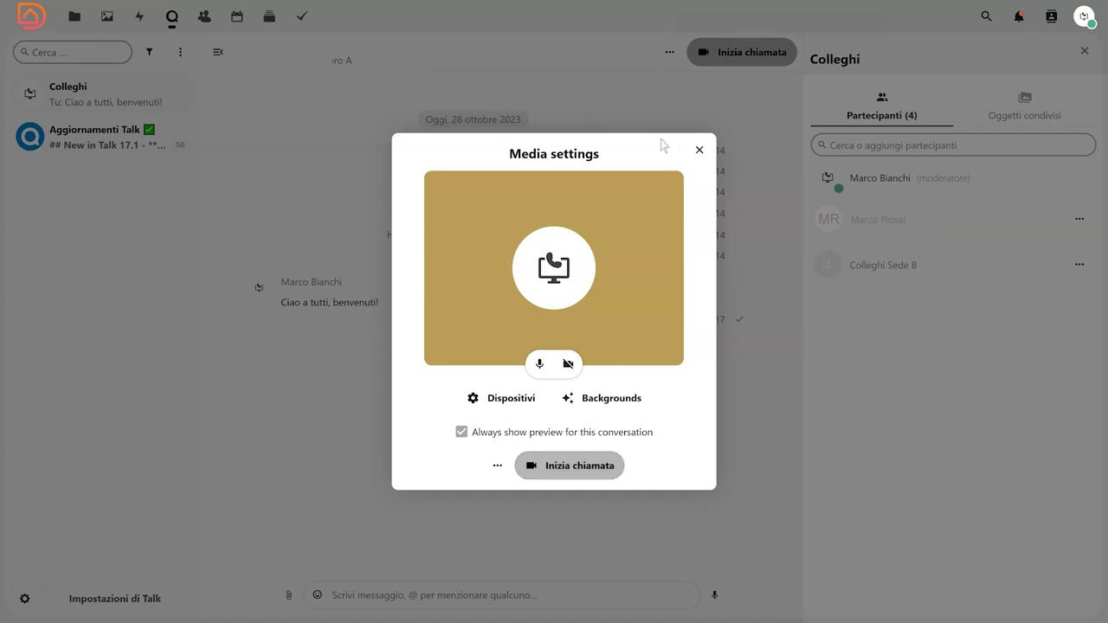
pyautogui.click(700, 151)
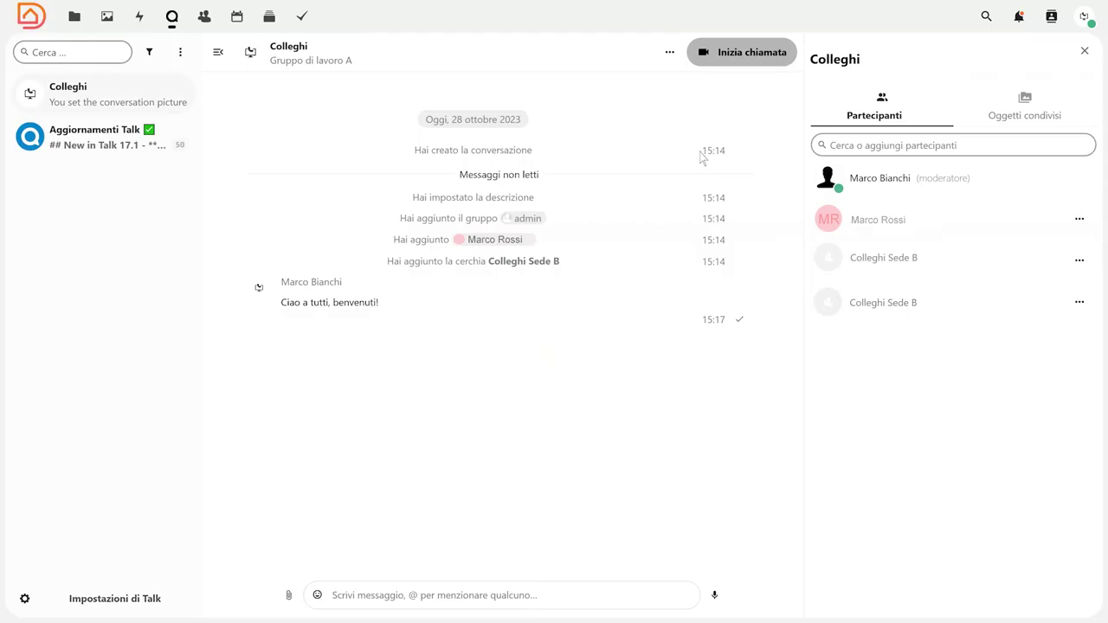
# Start a call in the Colleghi conversation and leave it
pyautogui.click(750, 54)
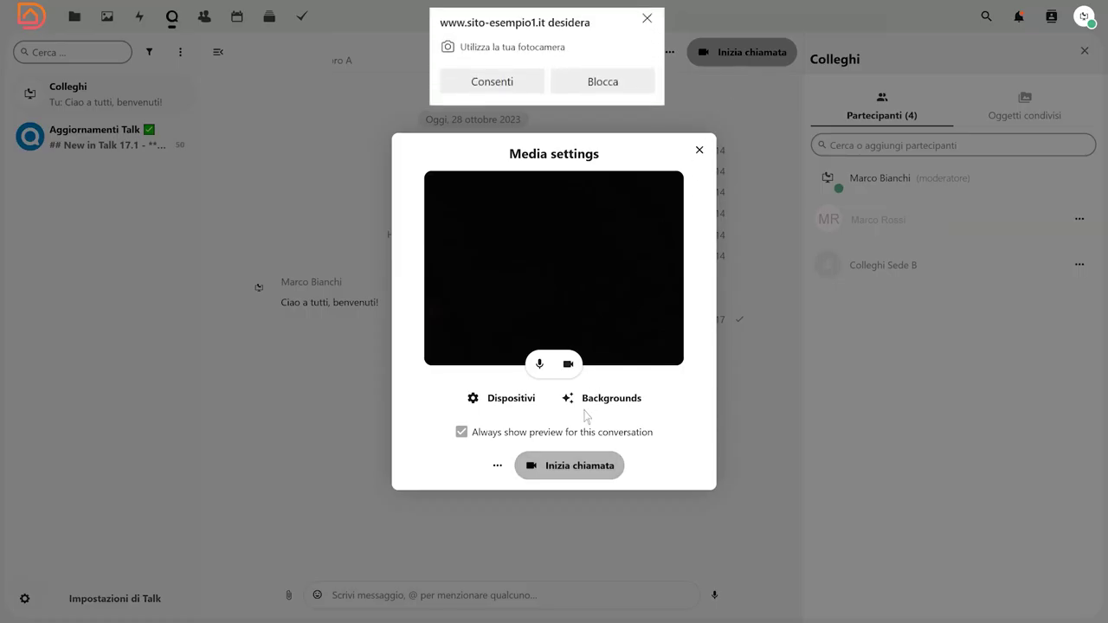
pyautogui.click(577, 469)
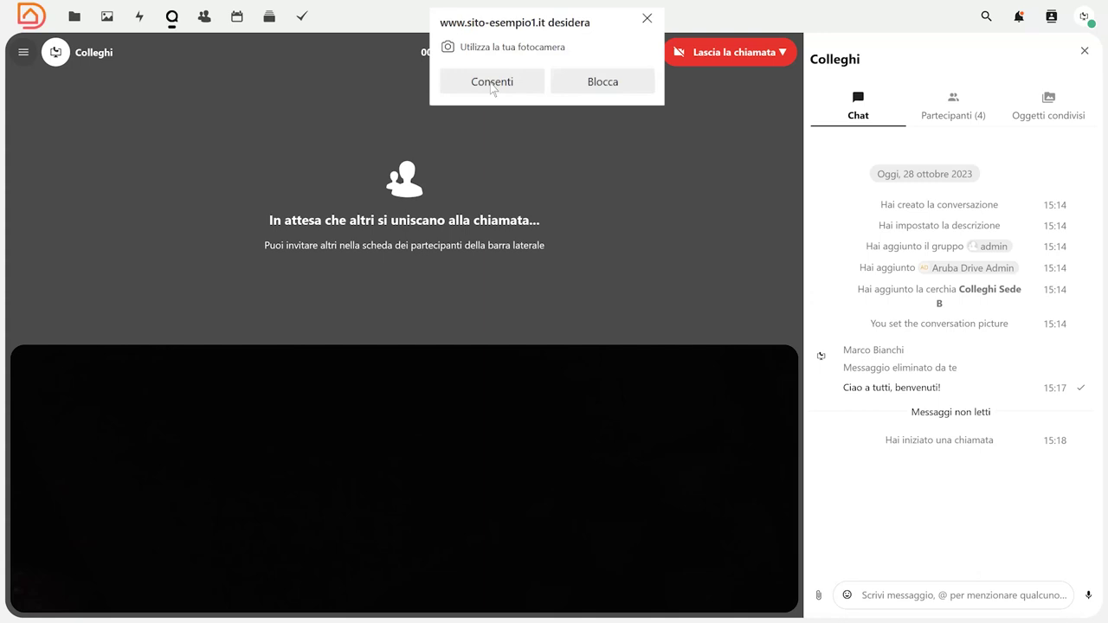
pyautogui.click(730, 52)
pyautogui.click(710, 92)
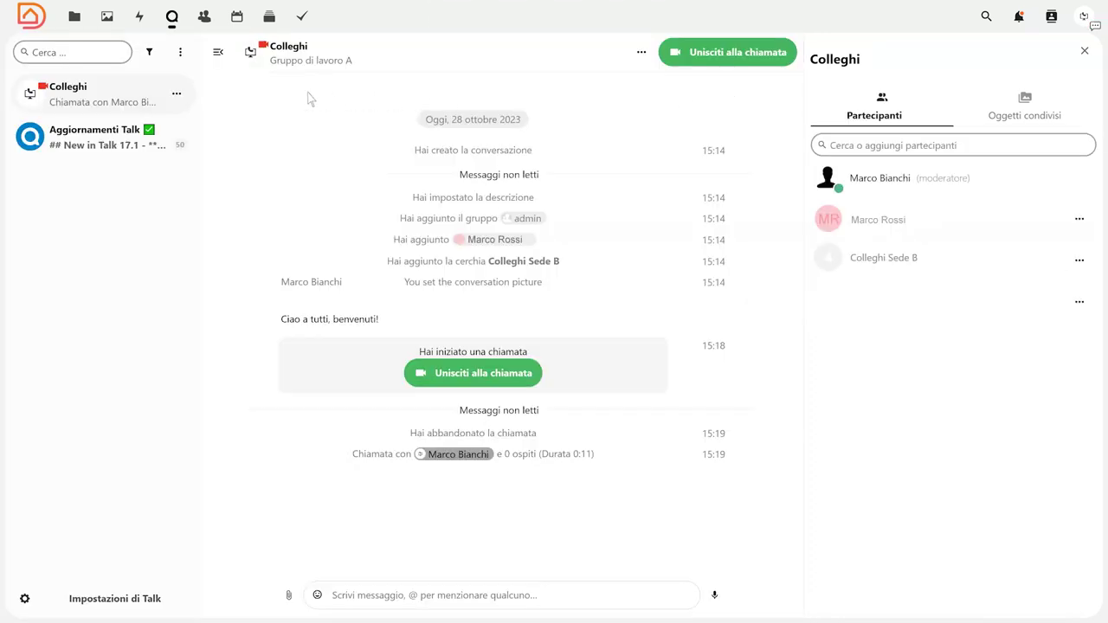
# Copy the link to the Colleghi conversation
pyautogui.click(176, 95)
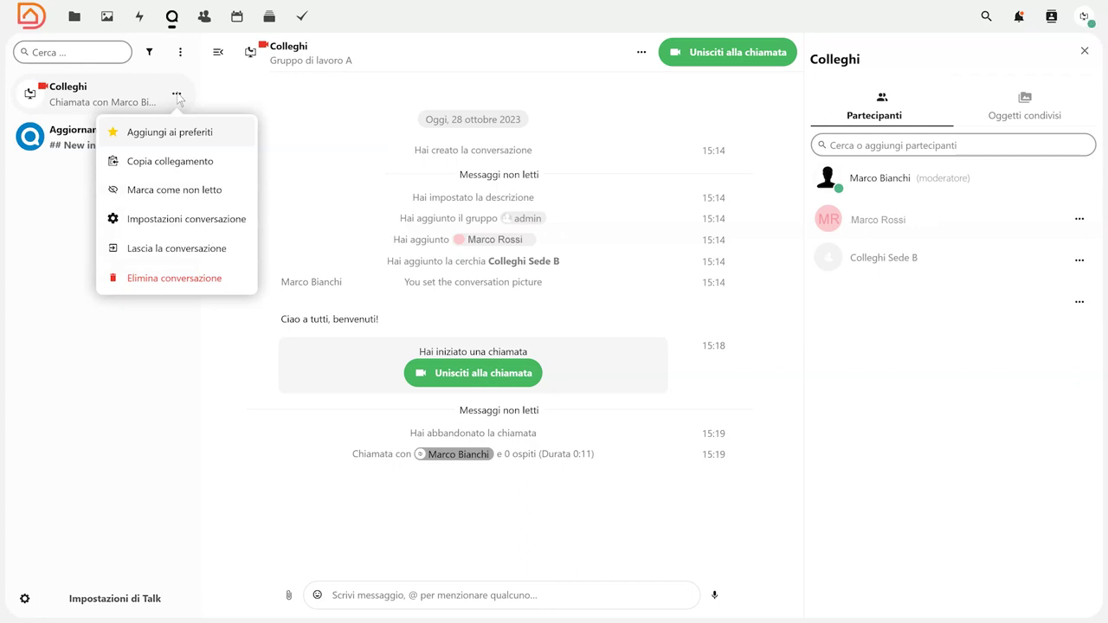
pyautogui.click(171, 171)
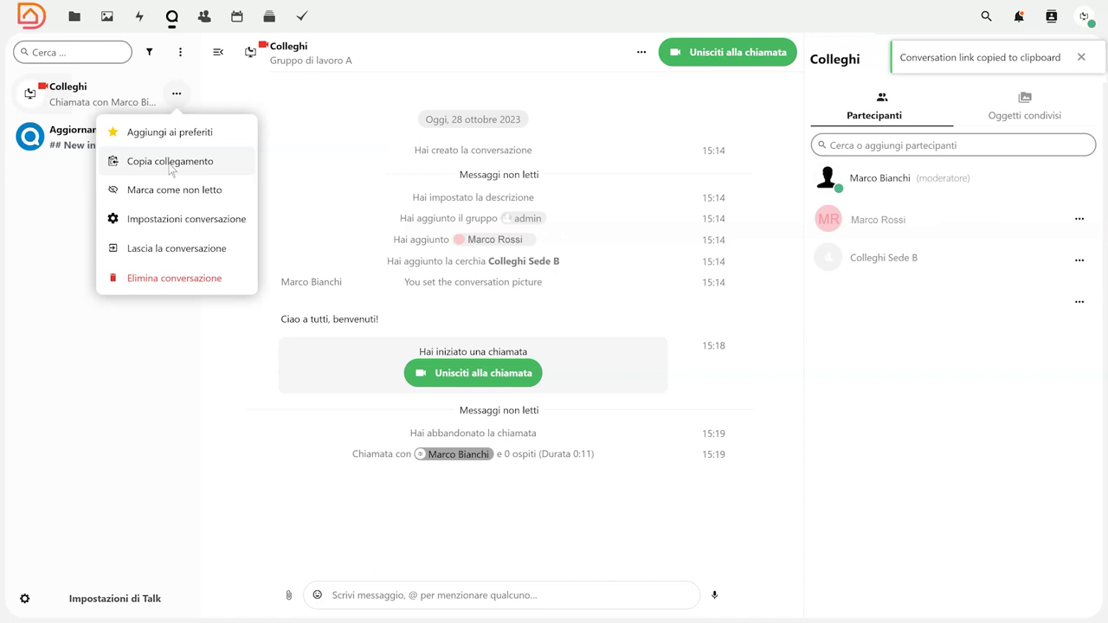
pyautogui.click(300, 109)
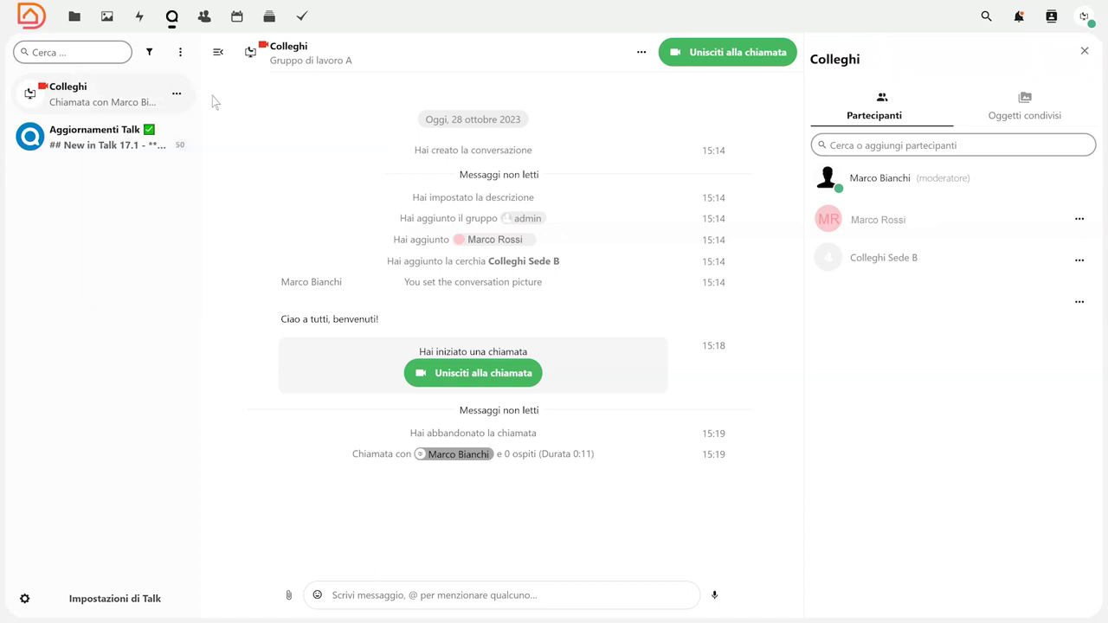
# Review the Colleghi conversation settings, from basic info, personal and moderation options through meeting, permissions, bots and the danger zone
pyautogui.click(176, 96)
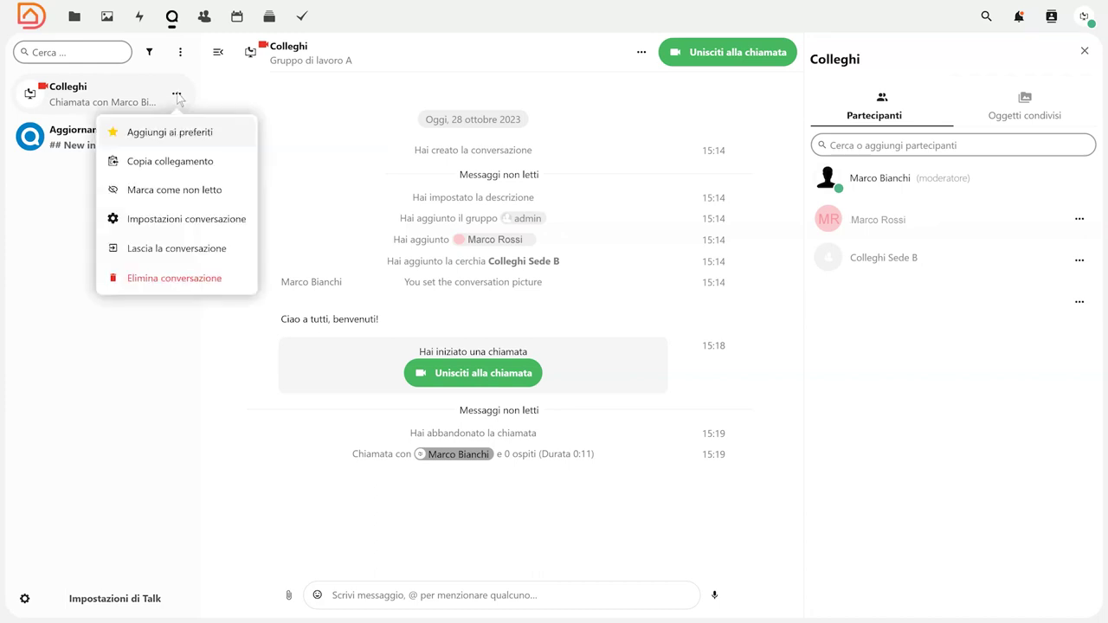
pyautogui.click(180, 221)
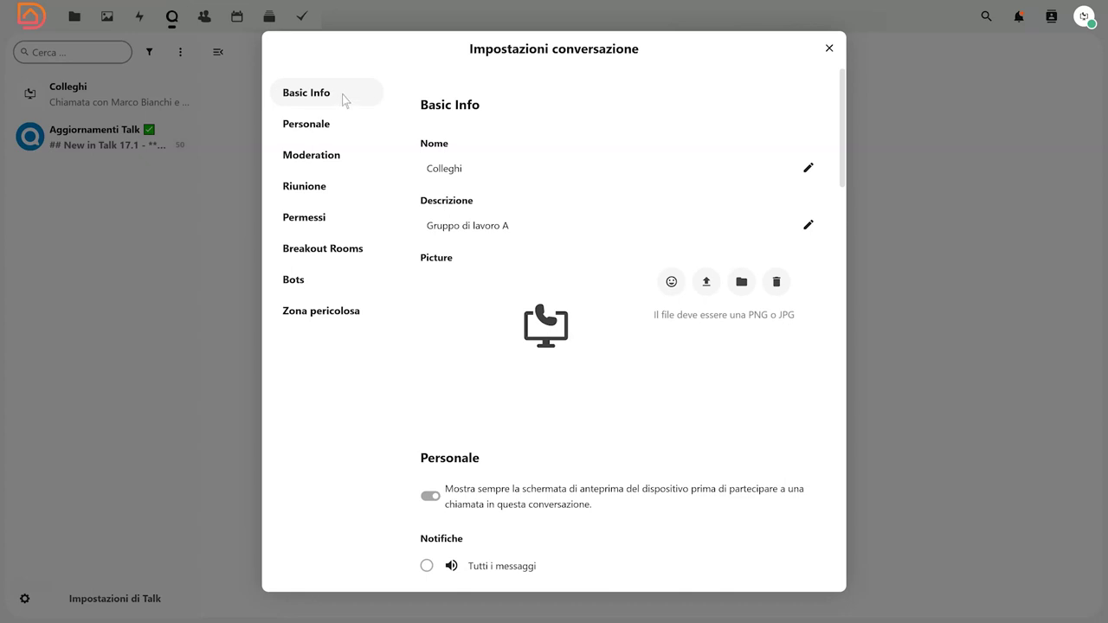
pyautogui.click(344, 128)
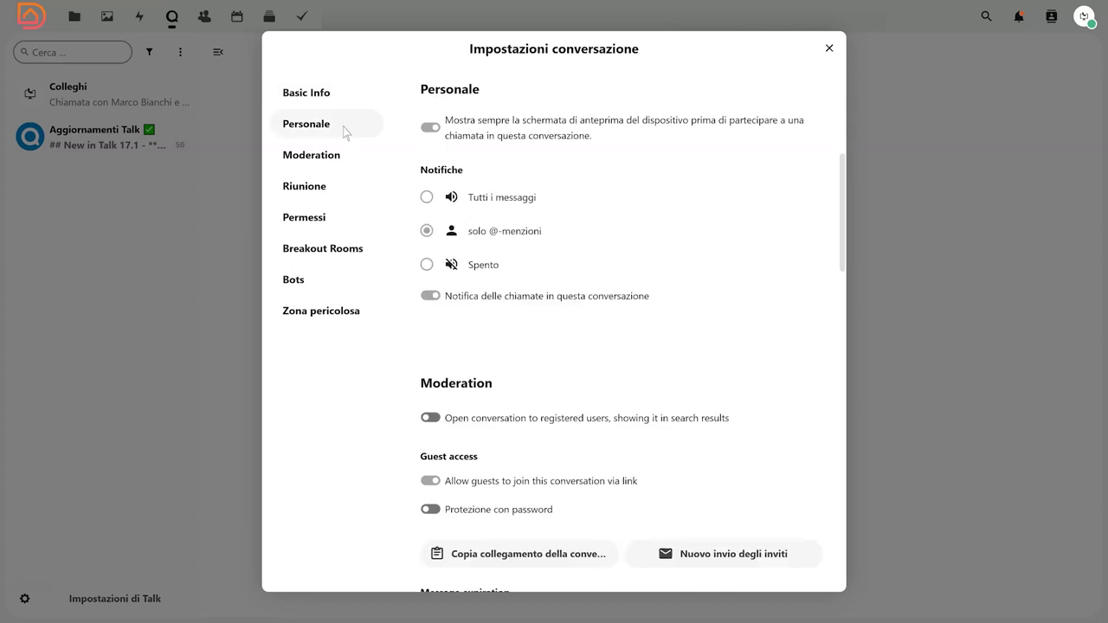
pyautogui.click(349, 160)
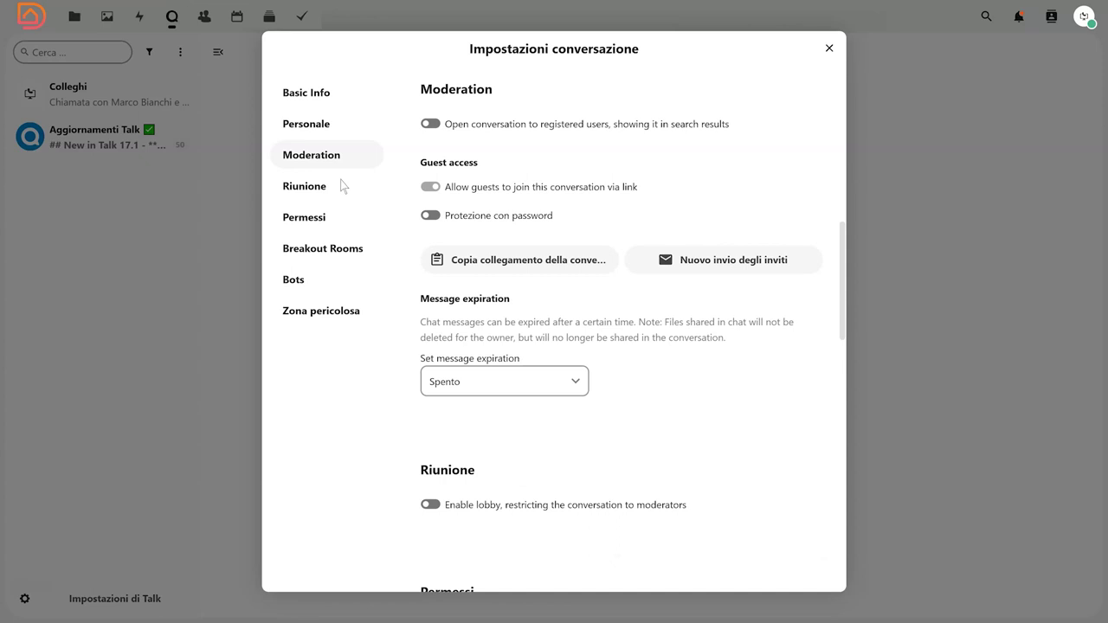
pyautogui.click(341, 192)
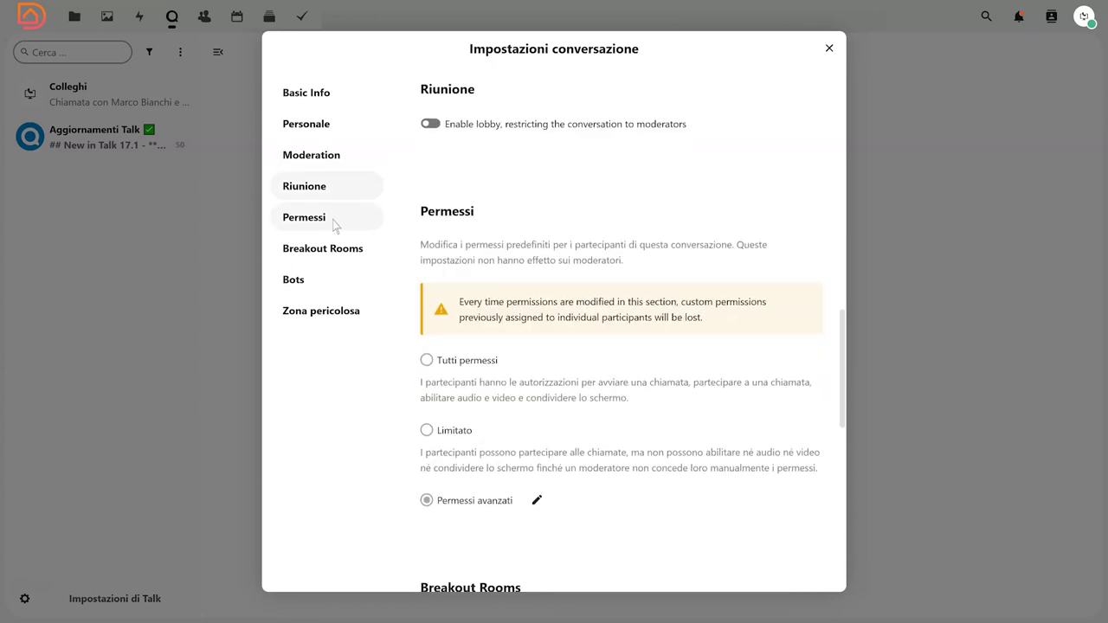
pyautogui.click(335, 224)
pyautogui.click(316, 288)
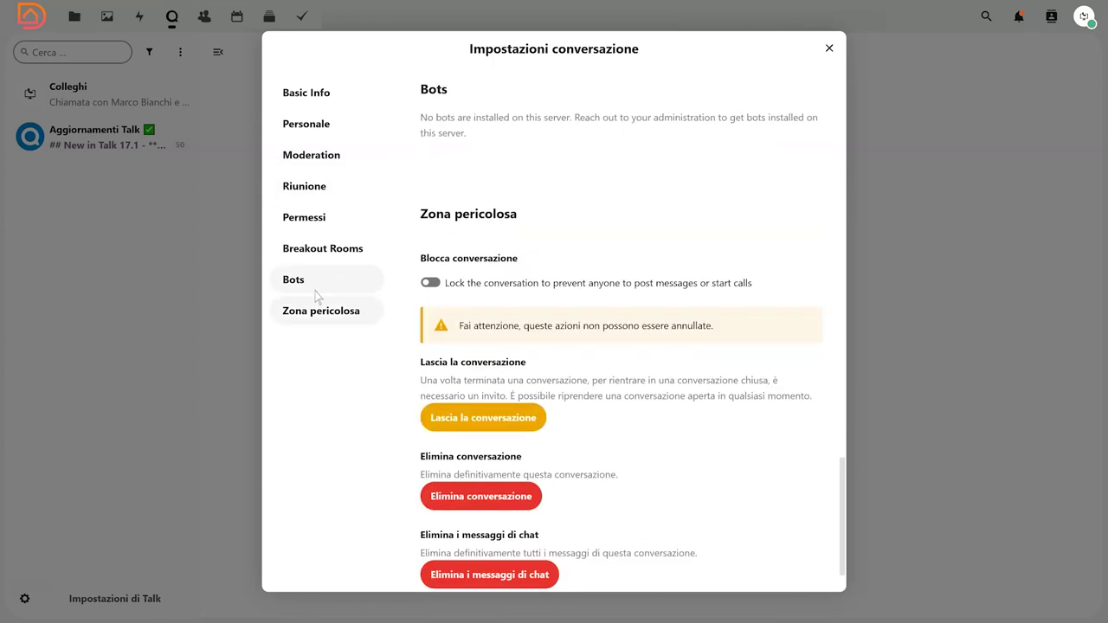
pyautogui.click(321, 313)
pyautogui.click(828, 50)
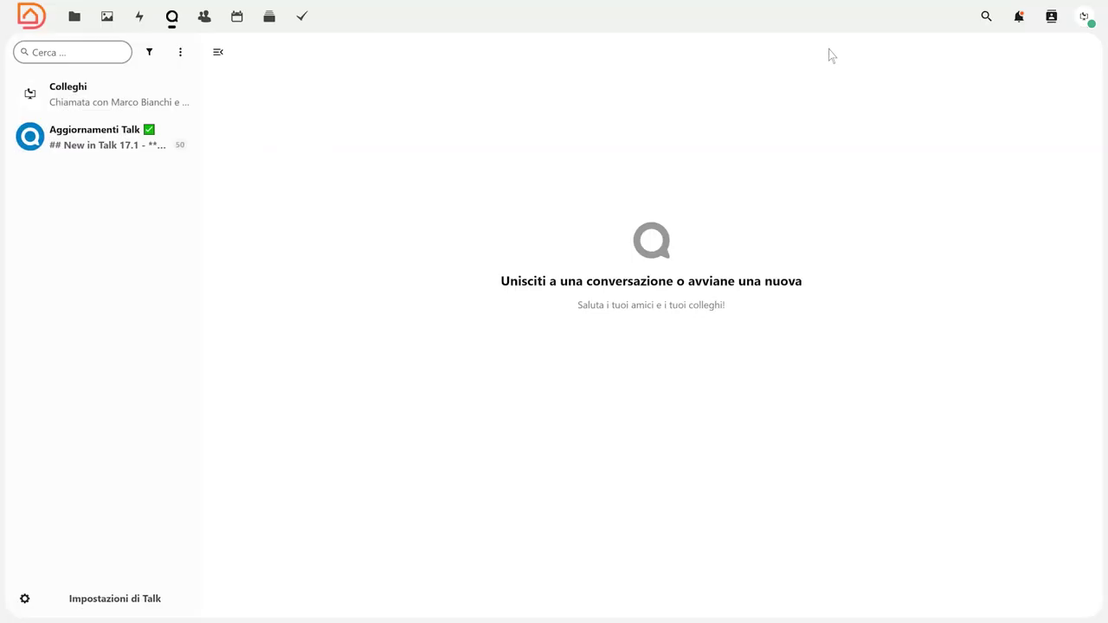
# Review the general Talk settings for devices, attachments folder, privacy, sounds, performance and keyboard shortcuts
pyautogui.click(113, 606)
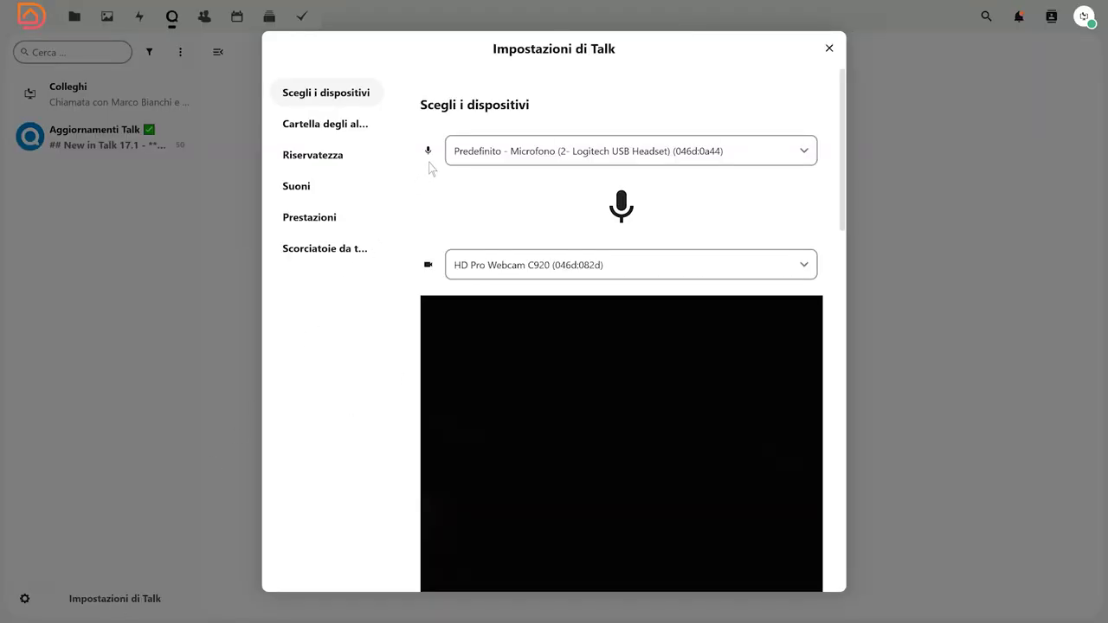
pyautogui.click(327, 130)
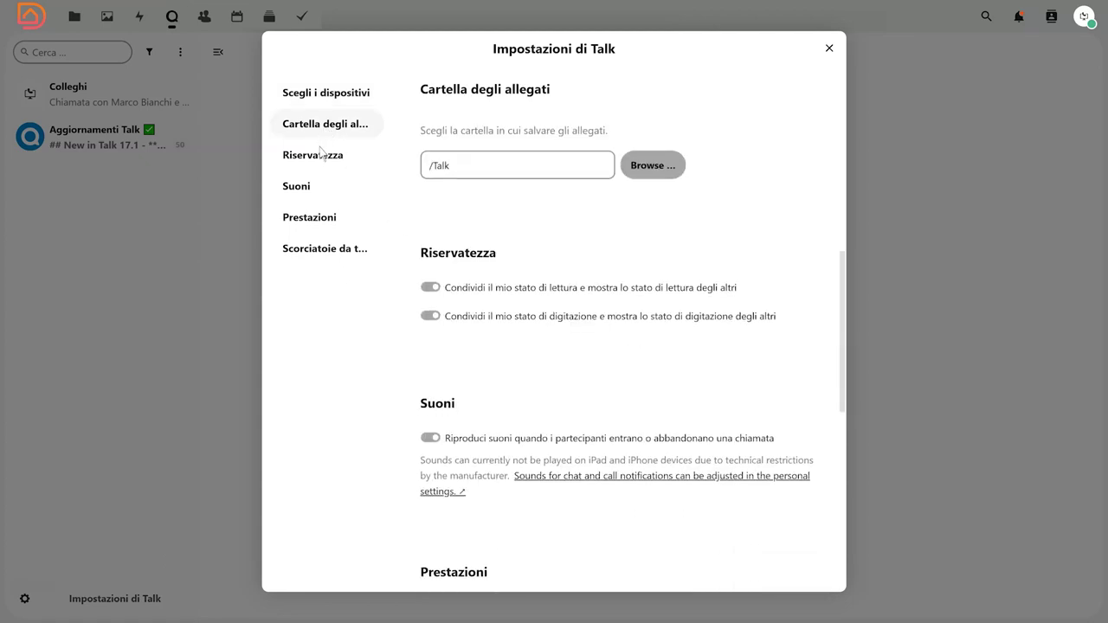
pyautogui.click(319, 163)
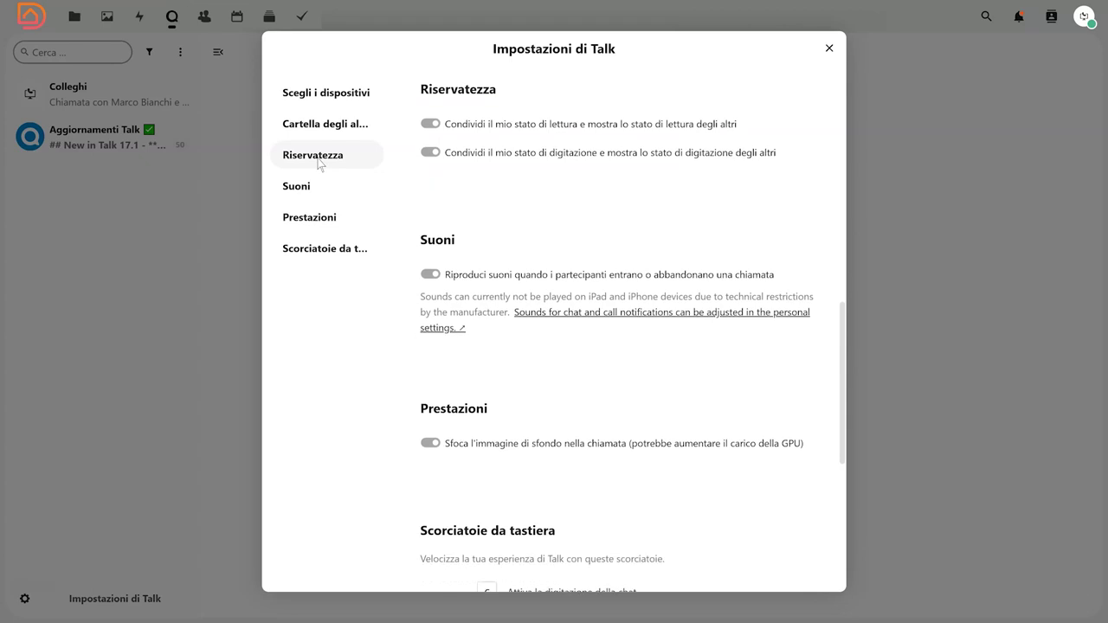
pyautogui.click(321, 190)
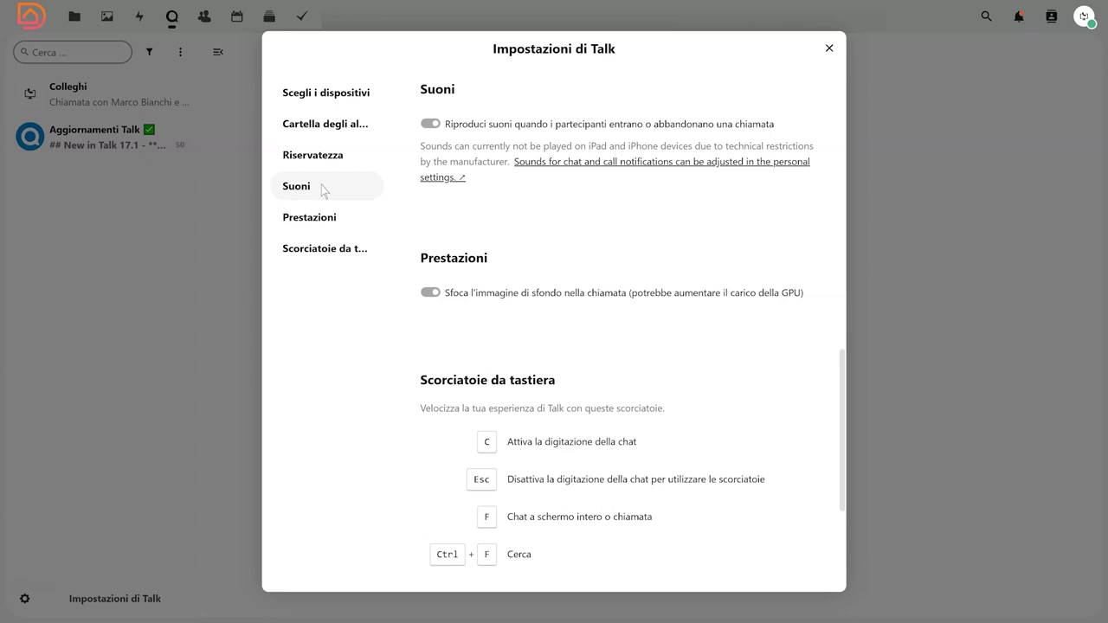
pyautogui.click(344, 223)
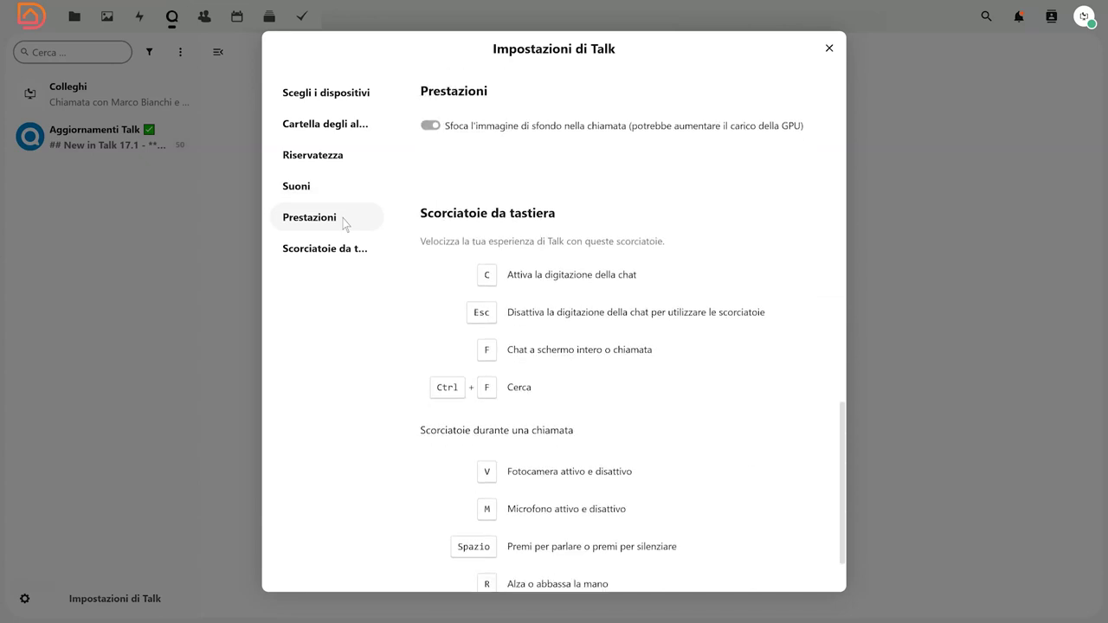
pyautogui.click(328, 254)
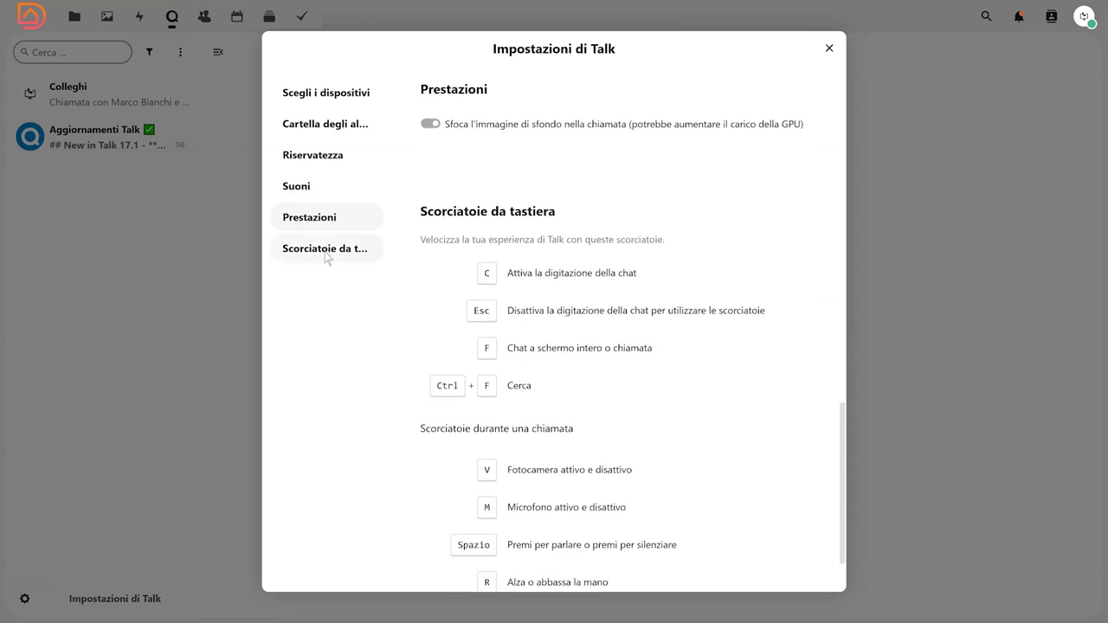